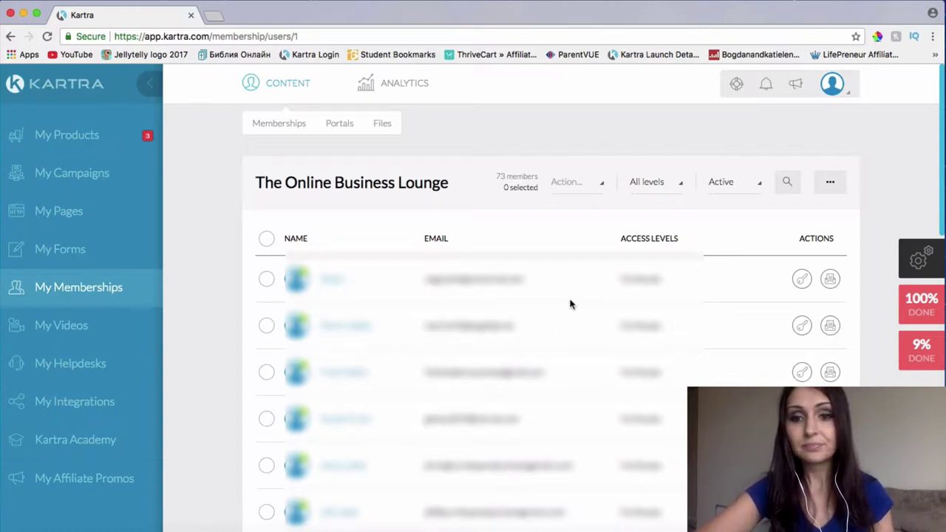
Select all 73 Online Business Lounge members and start an email broadcast to them
click(264, 241)
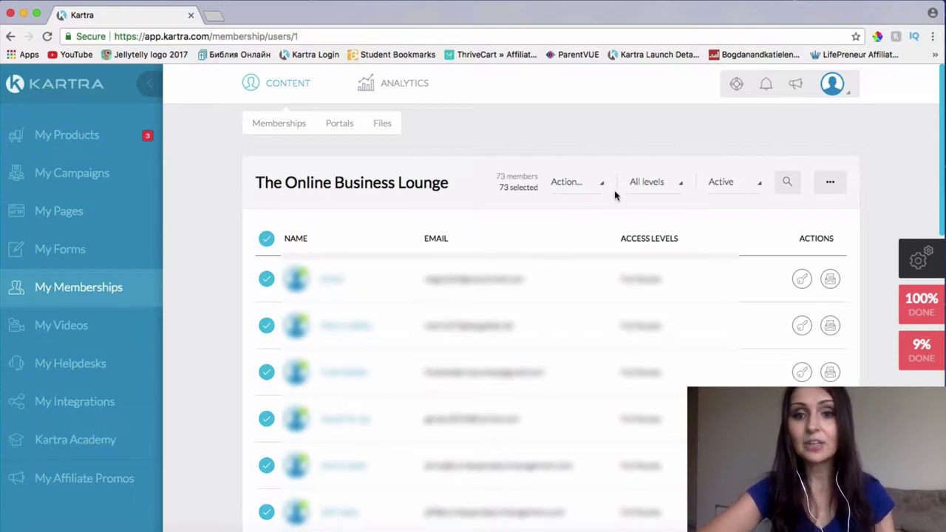
click(576, 188)
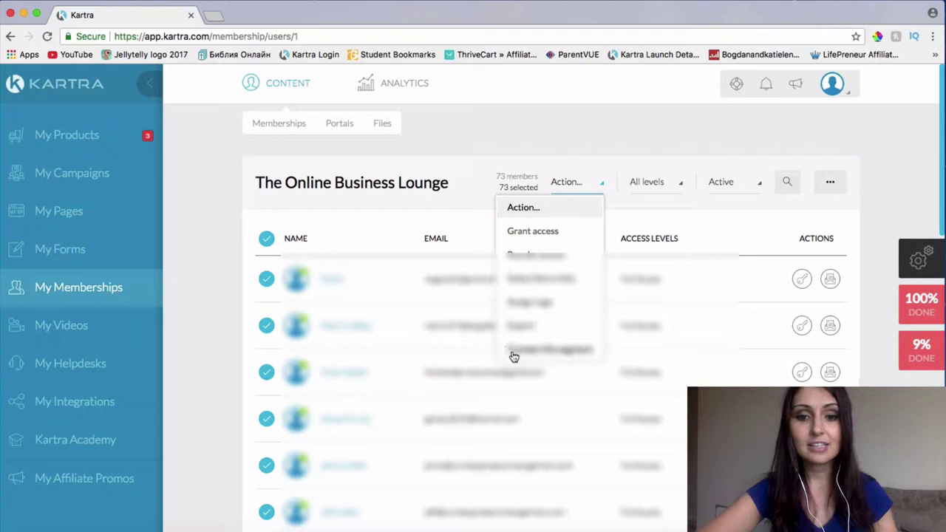
click(583, 356)
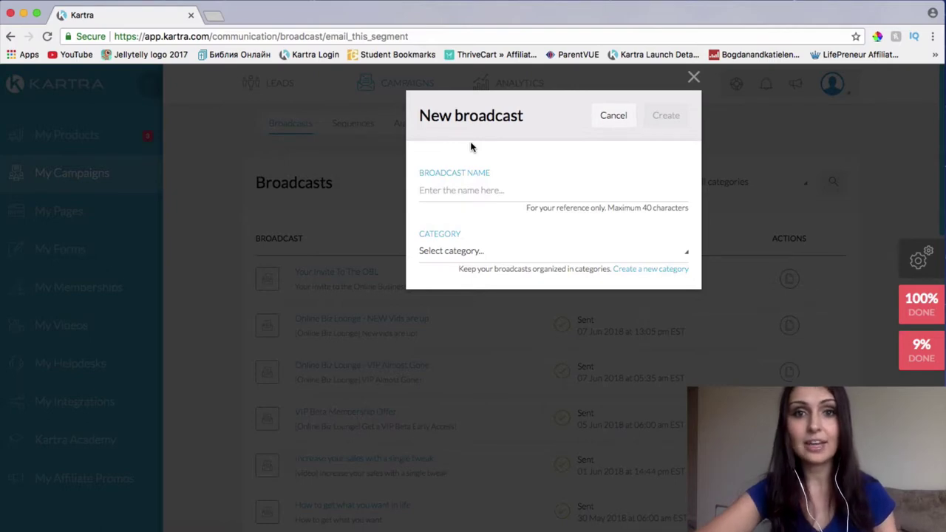
Name the new broadcast 'hey' and file it under Online Business Lounge Members
click(429, 190)
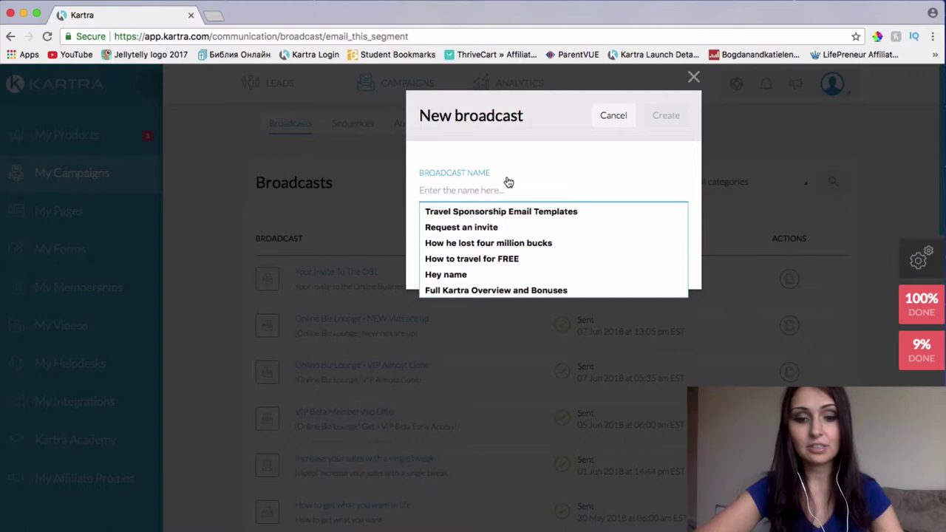
text(hey)
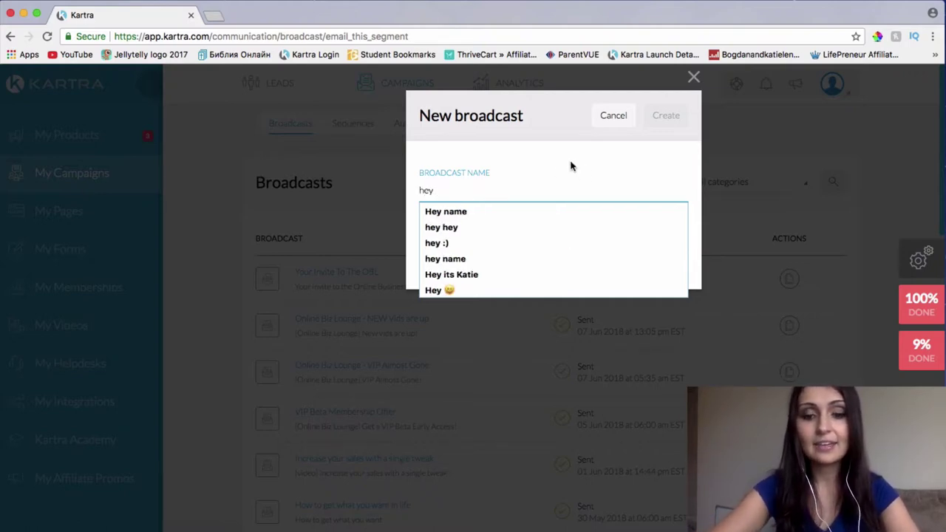
click(629, 170)
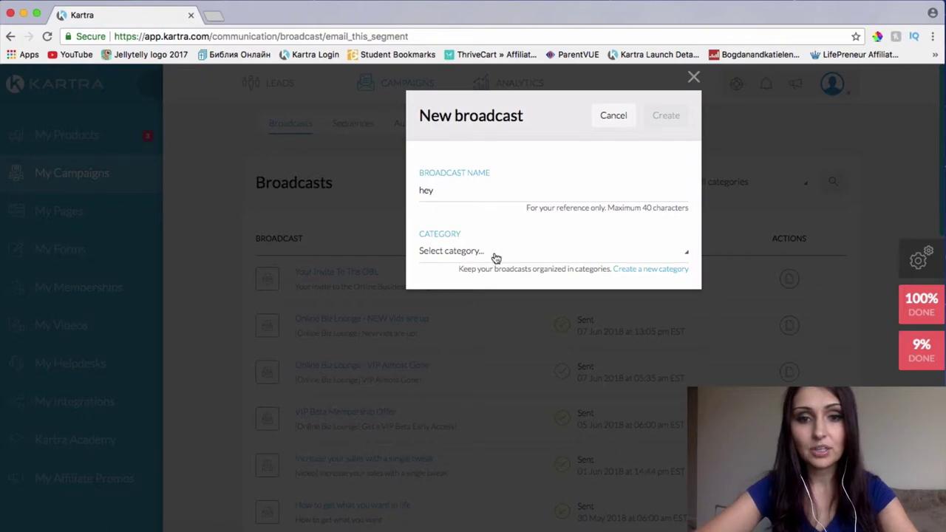
click(439, 252)
scroll(486, 419, down, 3)
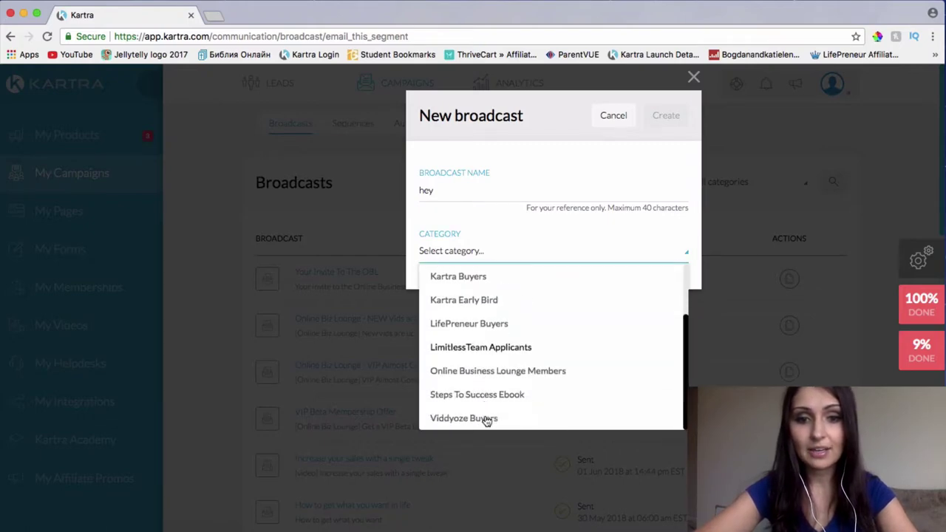
click(485, 372)
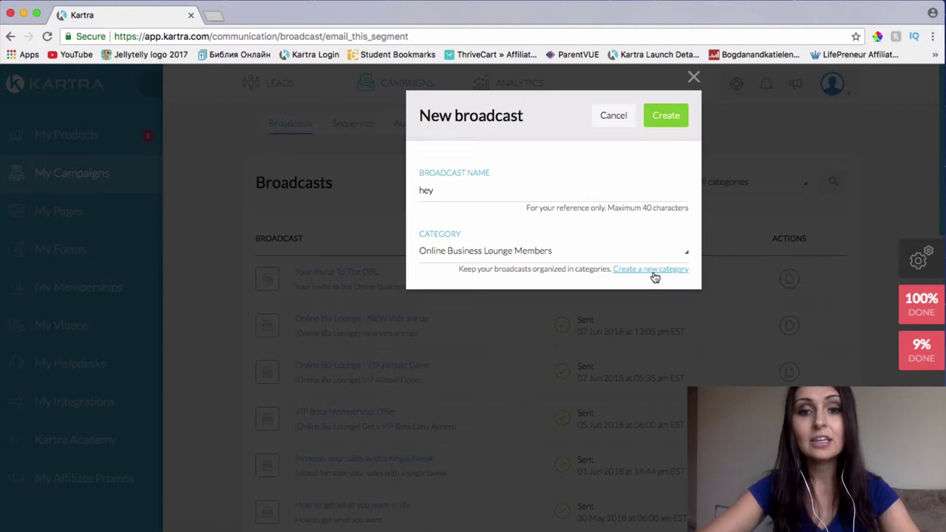
Replace the duplicate name with 'online biz lounge' and create the broadcast
click(680, 124)
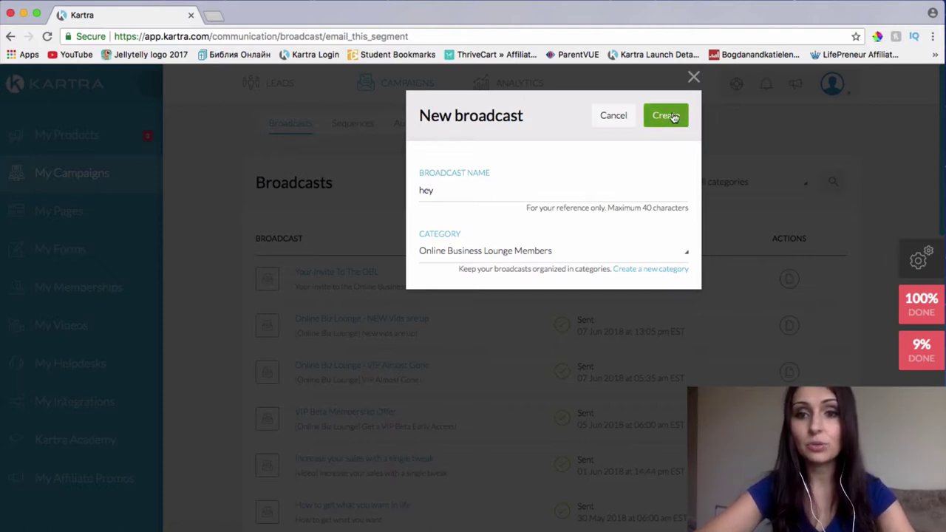
double_click(481, 192)
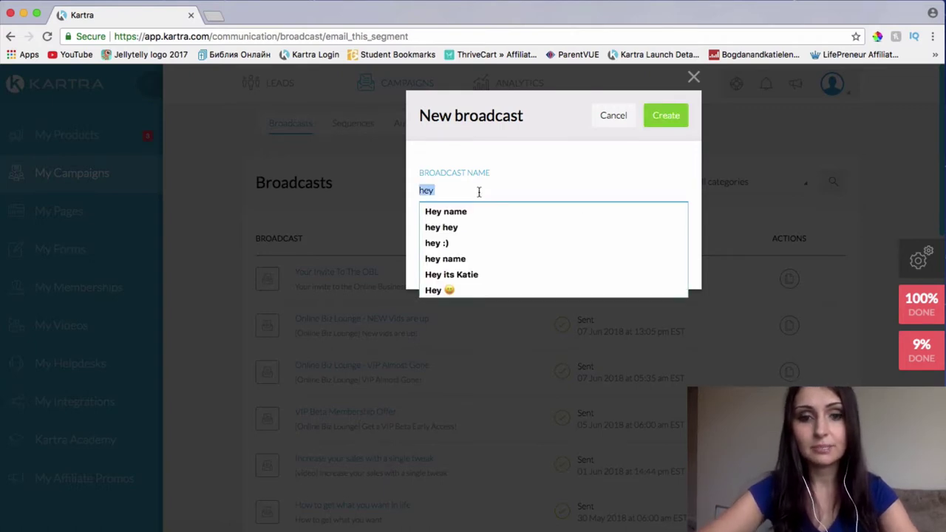
click(479, 184)
double_click(470, 191)
text(o)
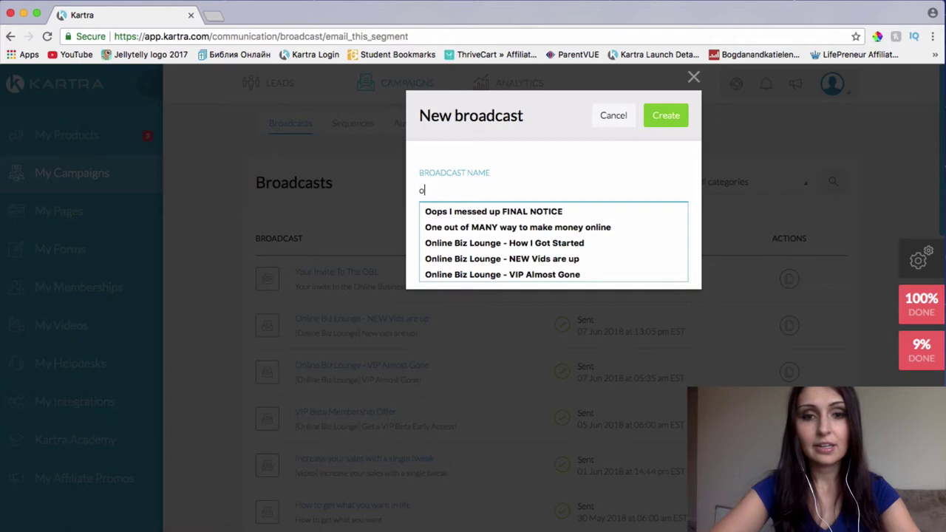
text(nline b)
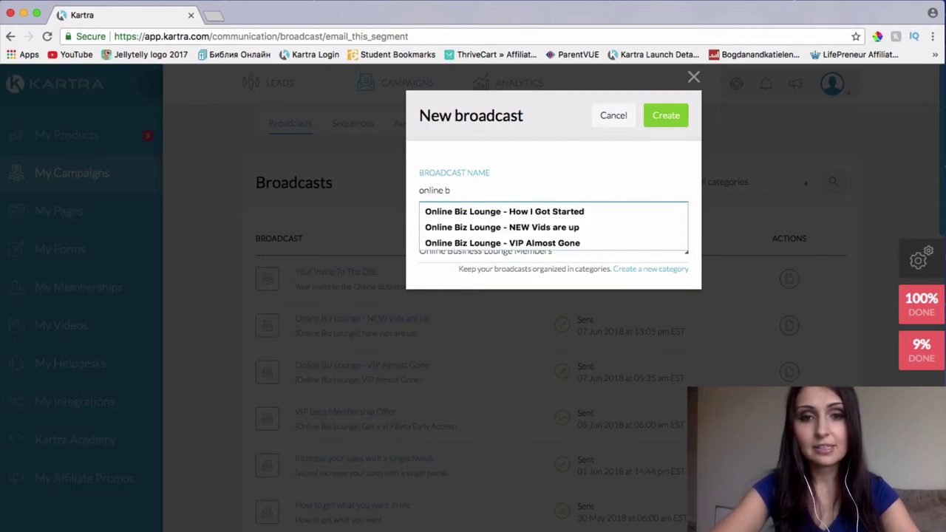
text(iz lounge)
click(671, 122)
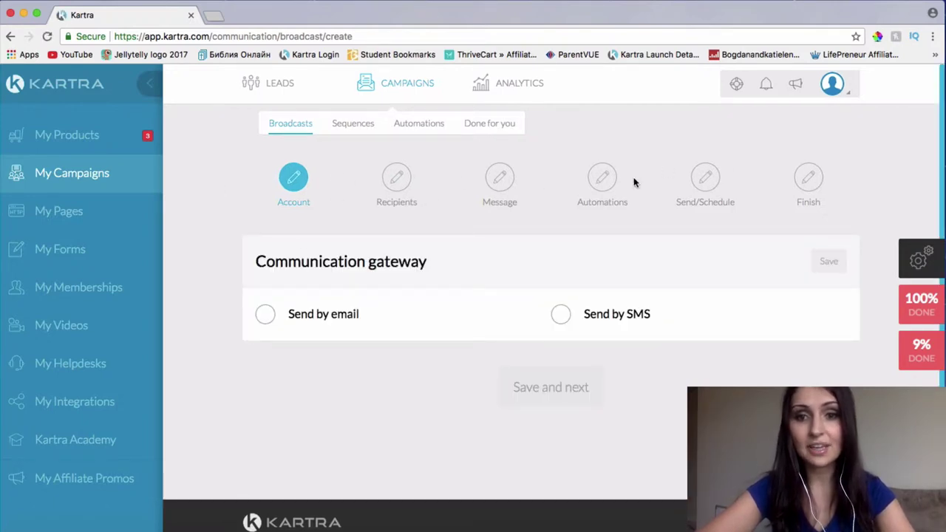
Send by email via KartraMail, autofill the sender and reply-to addresses, and save
click(264, 315)
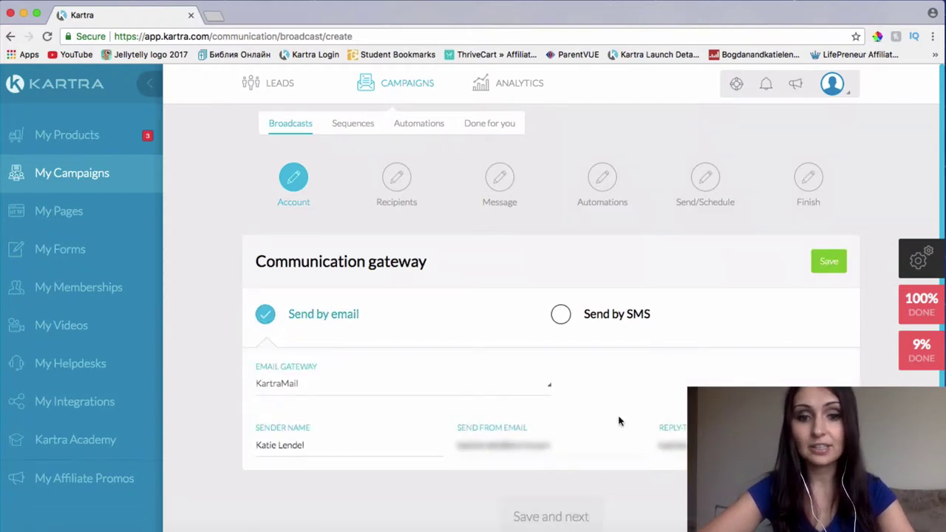
click(500, 446)
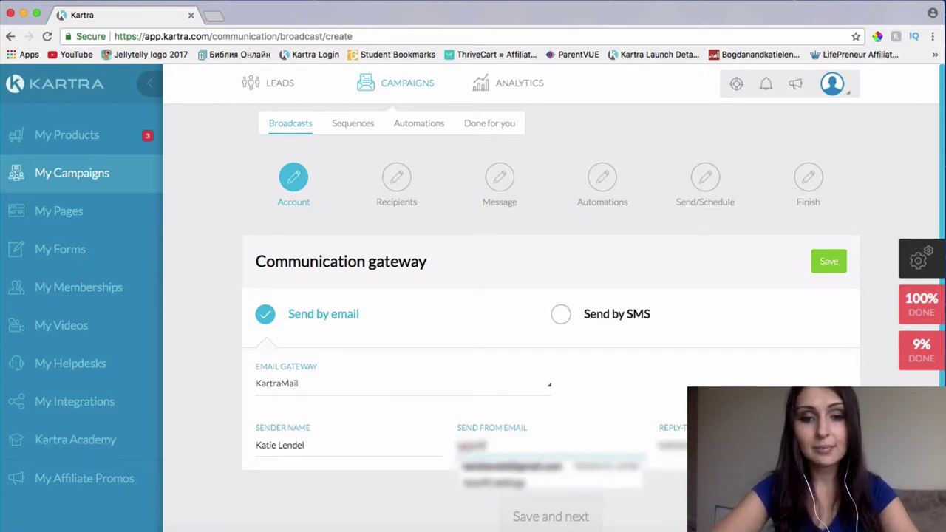
click(517, 475)
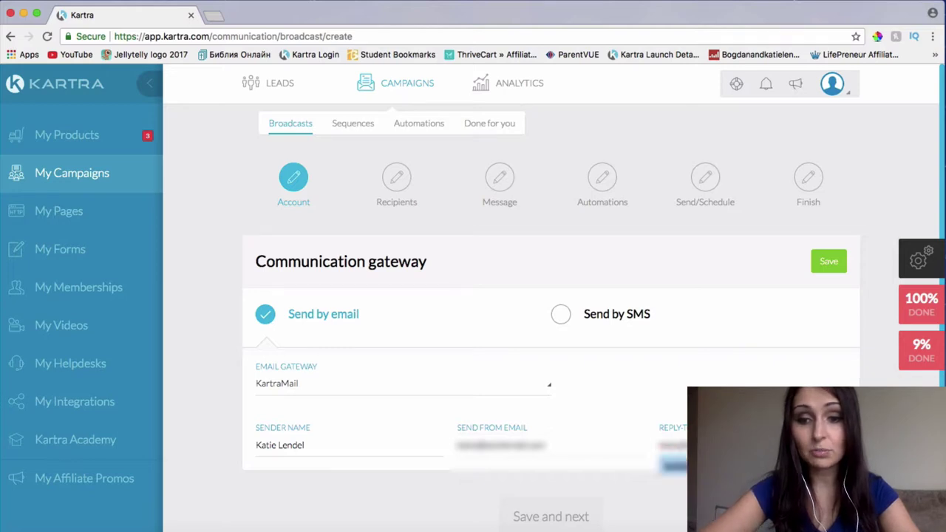
click(672, 465)
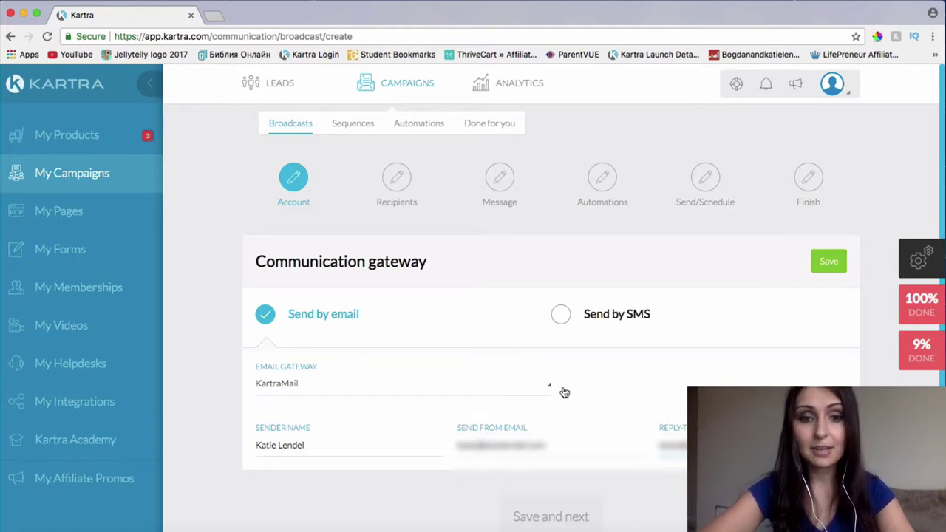
click(829, 262)
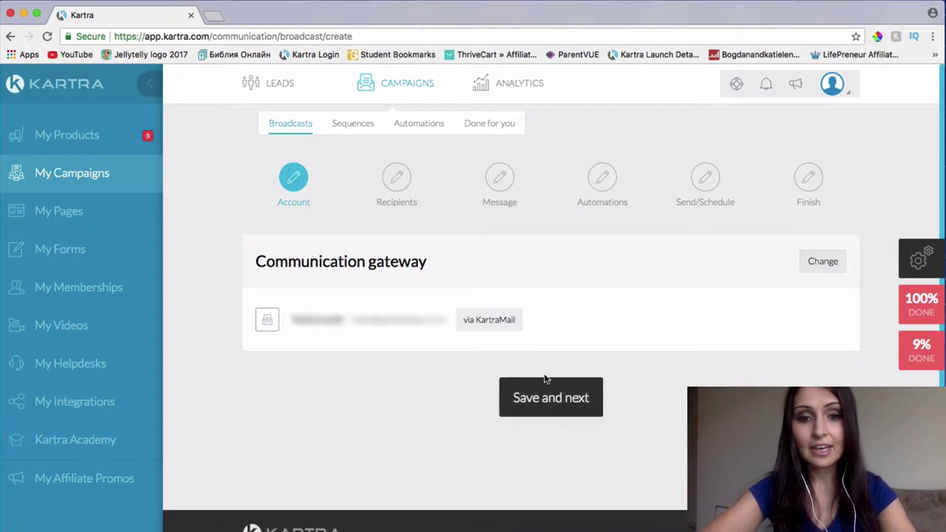
Accept the account and 73 recipients, then choose the One email broadcast type
click(552, 400)
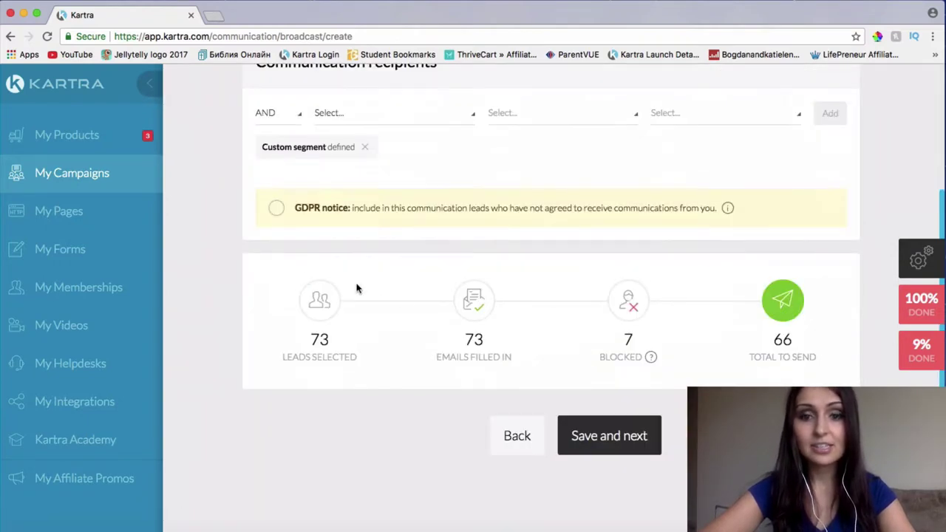
click(606, 438)
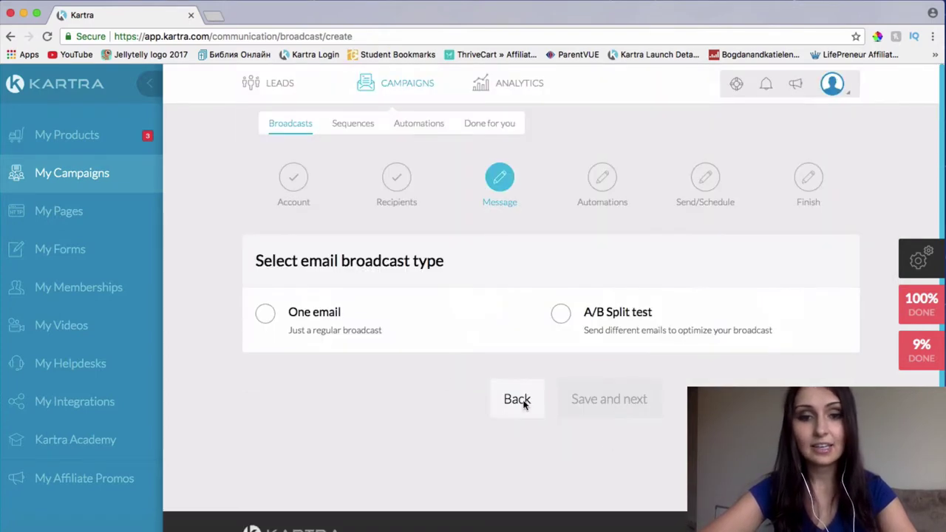
click(266, 316)
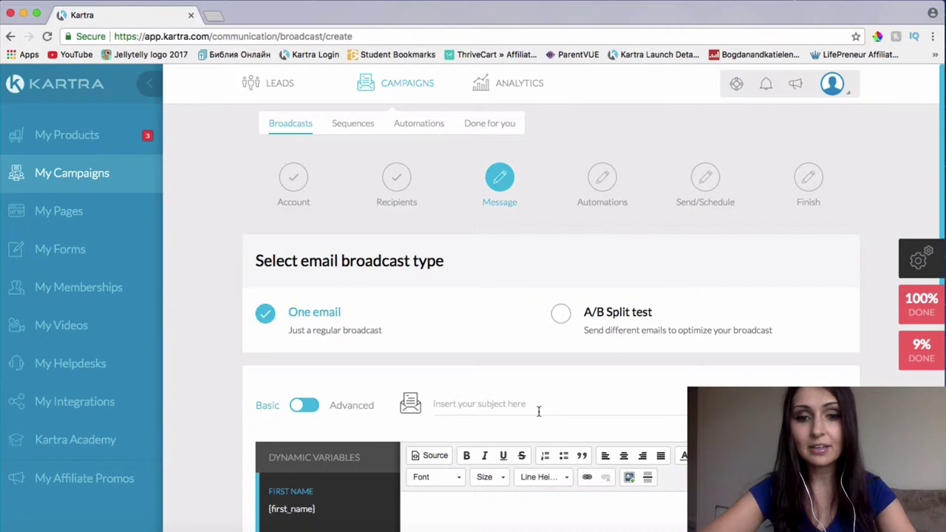
scroll(539, 412, down, 2)
scroll(538, 411, down, 4)
scroll(538, 411, down, 3)
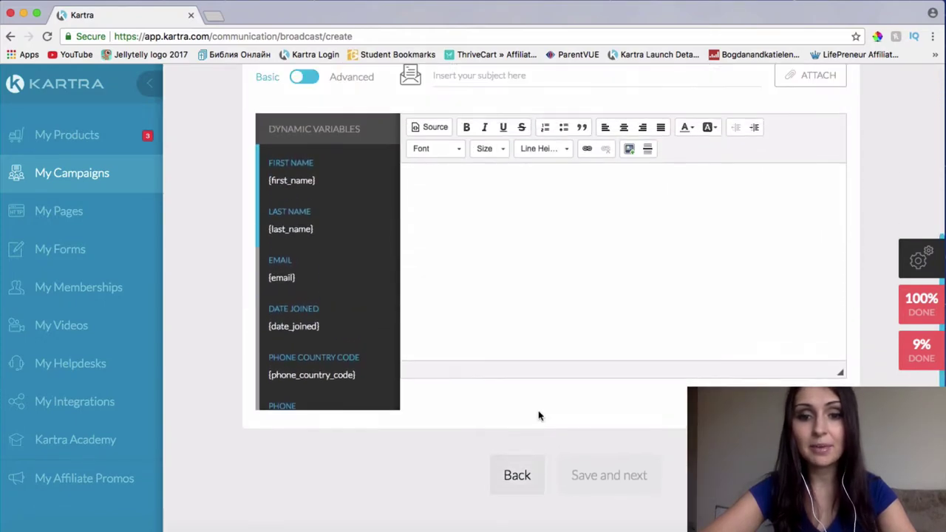
scroll(646, 485, up, 5)
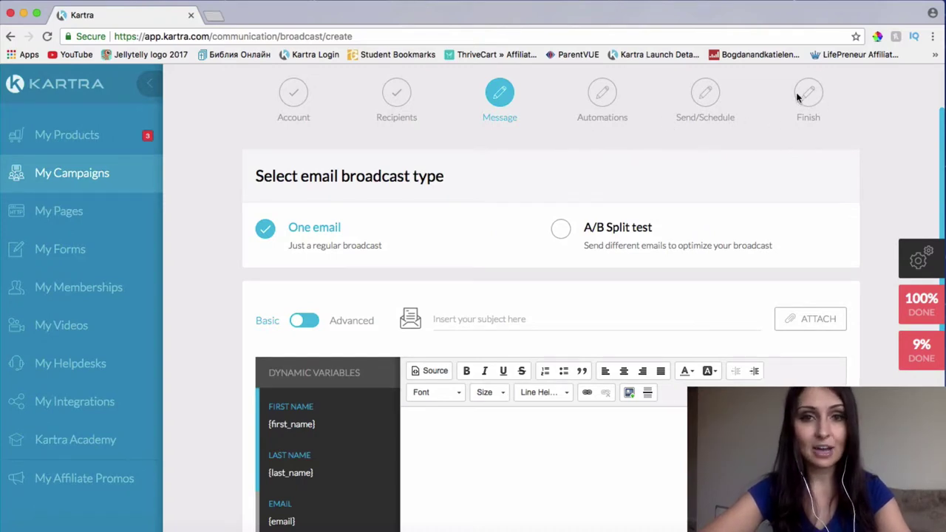
scroll(723, 251, down, 1)
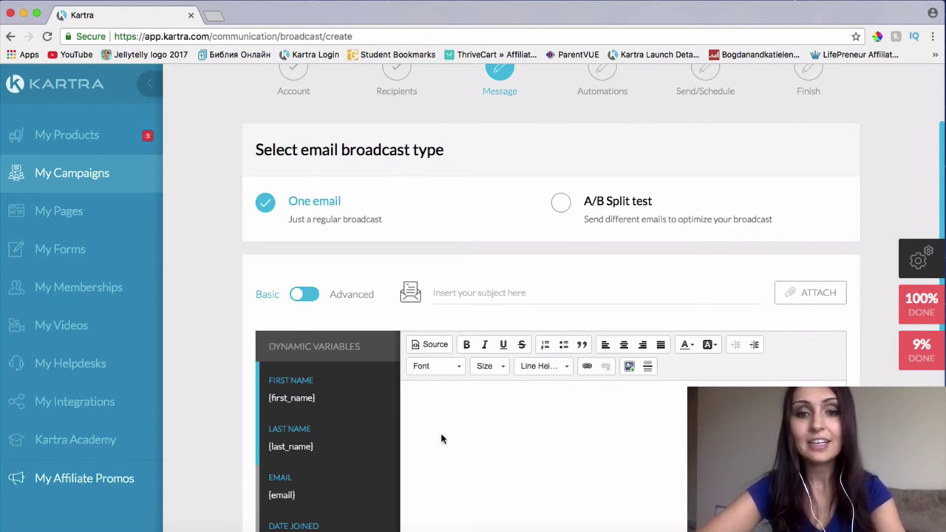
scroll(505, 468, up, 3)
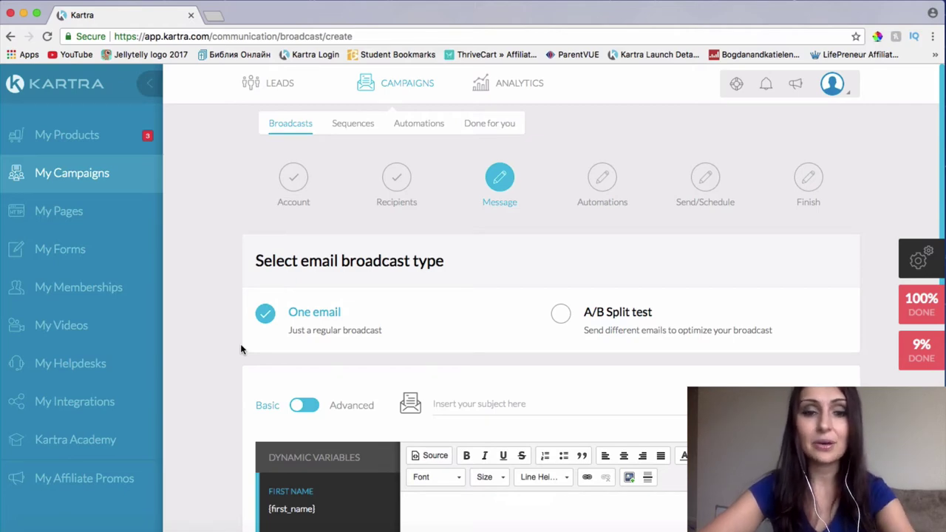
Load theonlinebizlounge.com in a new tab and view its June 20 launch countdown
key(ctrl+t)
text(theonlinebizlounge.com)
key(Return)
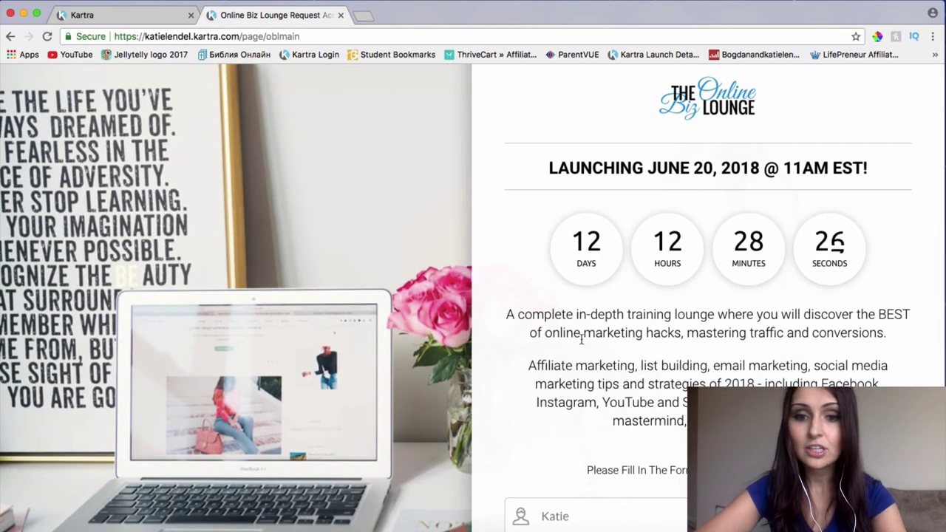
scroll(628, 329, down, 2)
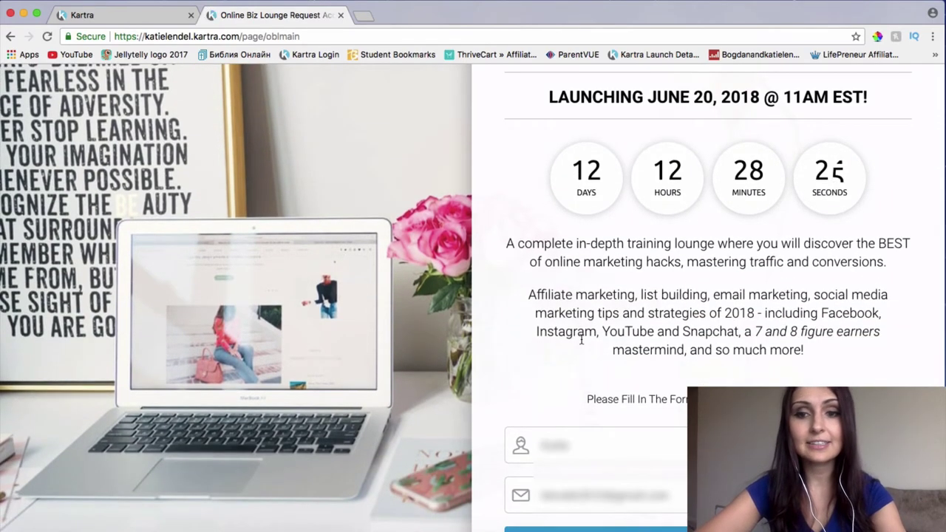
scroll(581, 339, down, 1)
scroll(581, 339, up, 2)
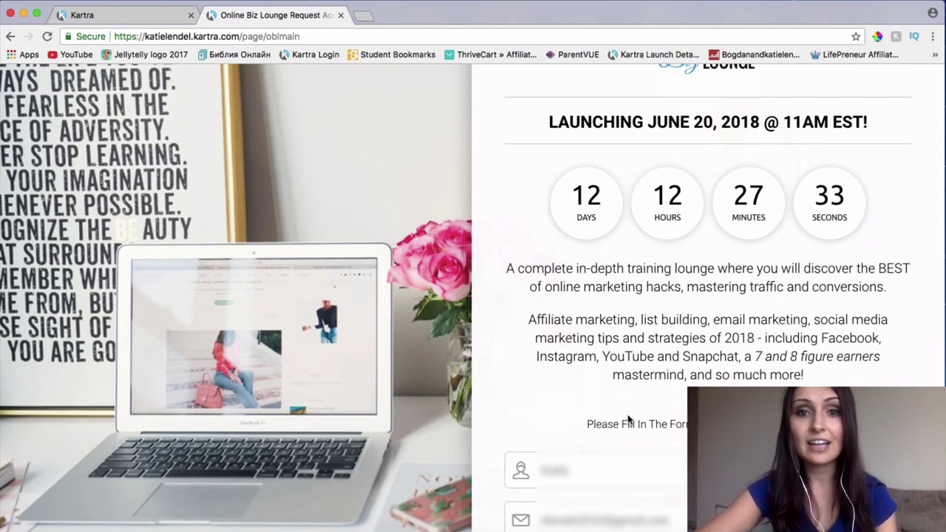
scroll(603, 419, up, 2)
scroll(602, 419, up, 1)
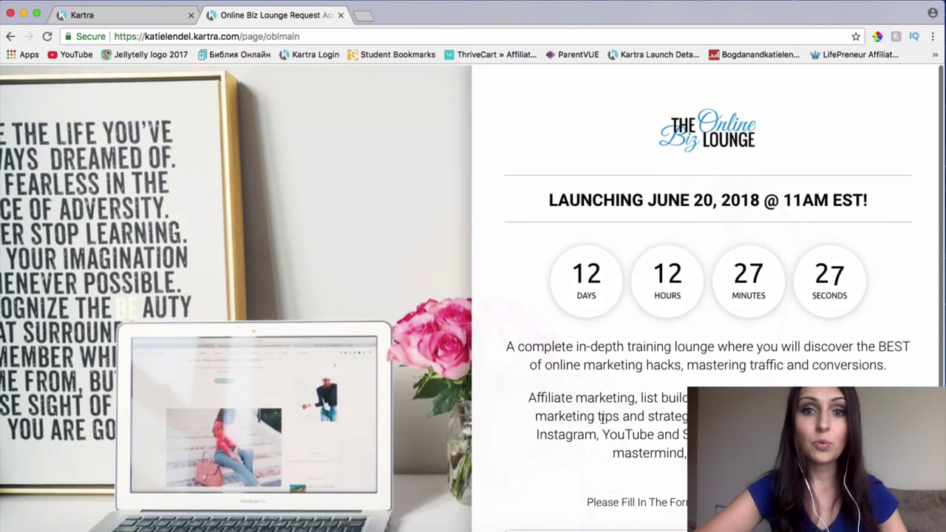